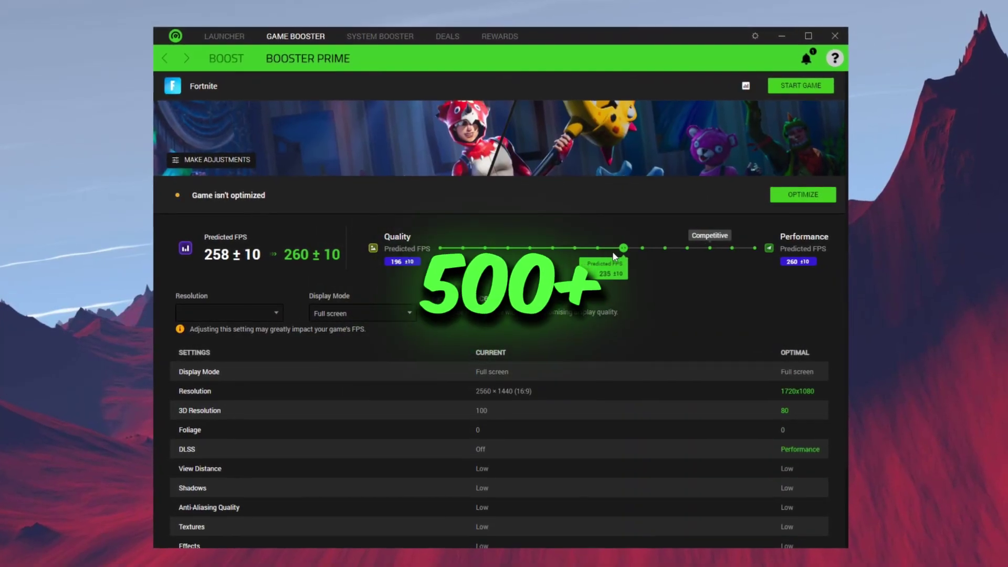
Drag Fortnite's Booster Prime slider fully to Performance, predicting about 260 FPS
drag(613, 255, 755, 247)
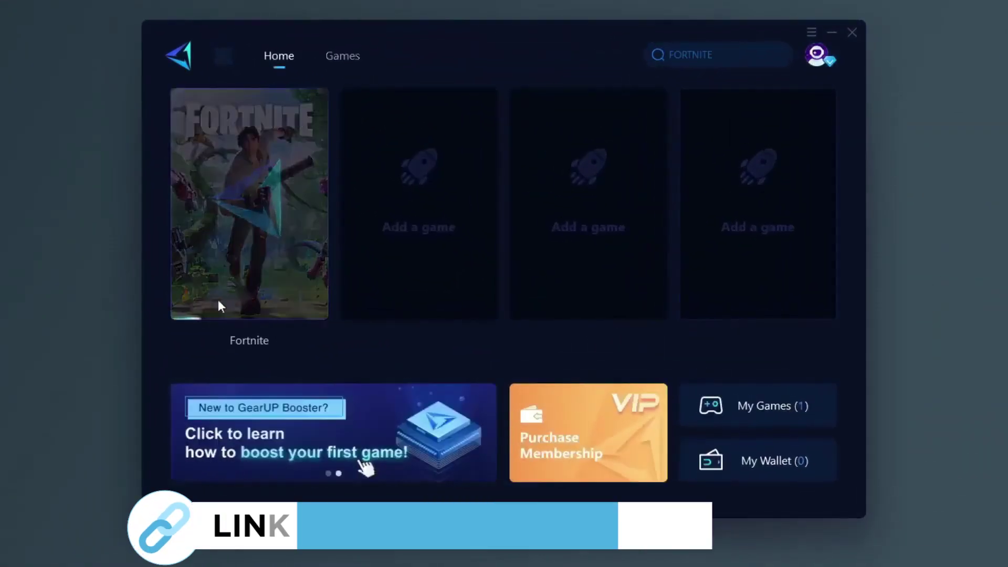
Boost Fortnite in GearUP Booster at 56 ms ping, then open the GearUP website from Games
click(242, 346)
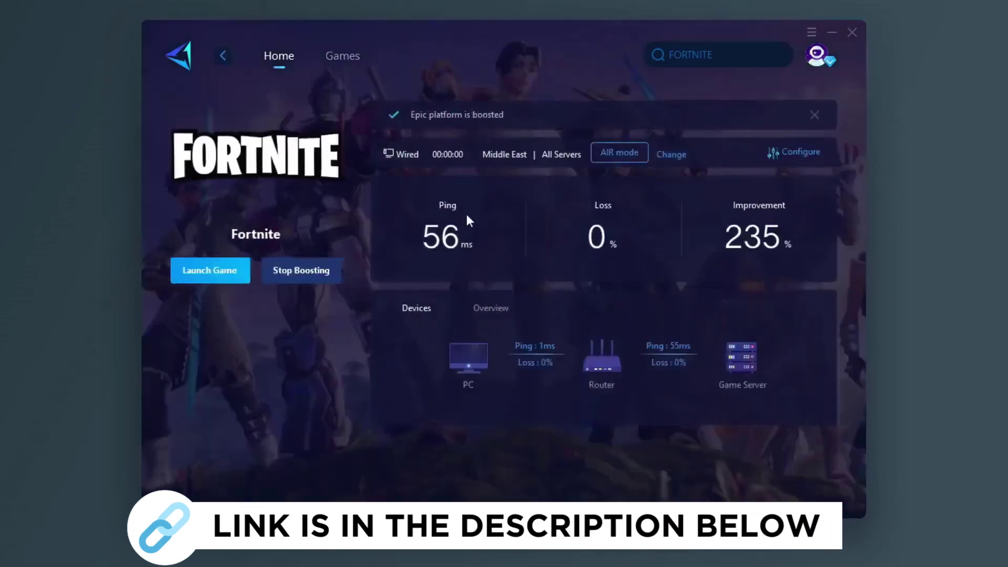
click(342, 55)
scroll(525, 157, down, 2)
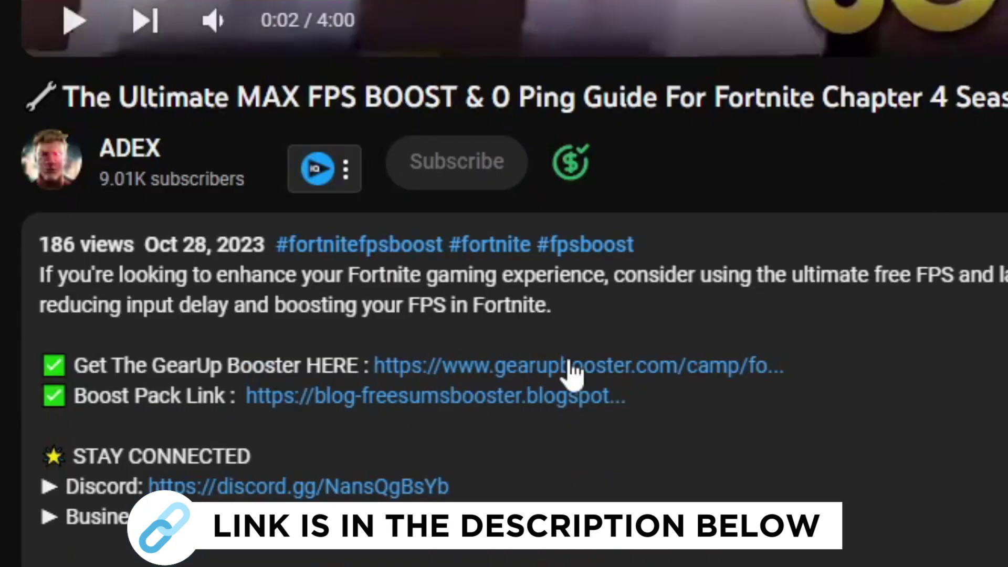
click(543, 374)
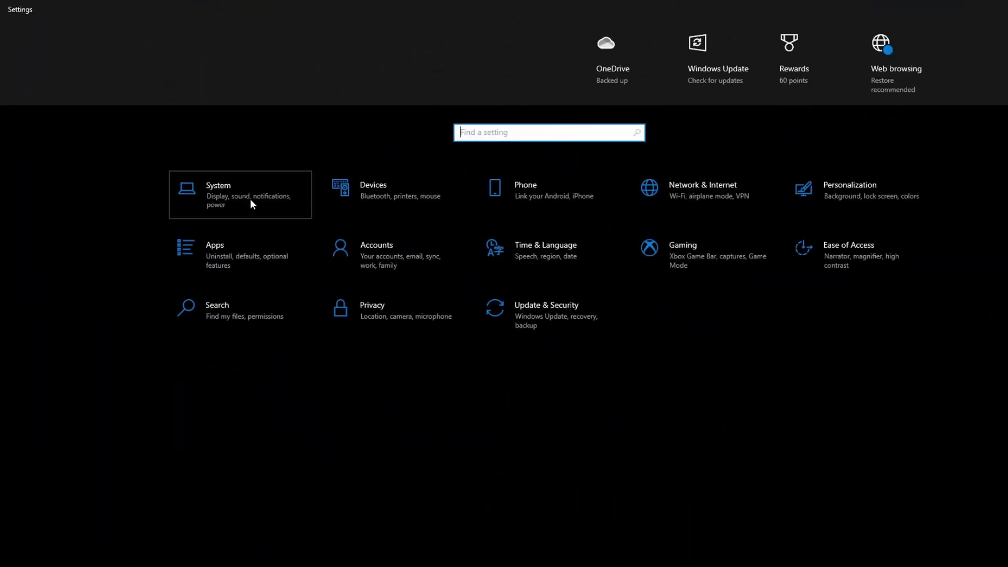
Confirm app notifications are off under System > Notifications & actions, then view Focus assist
click(251, 204)
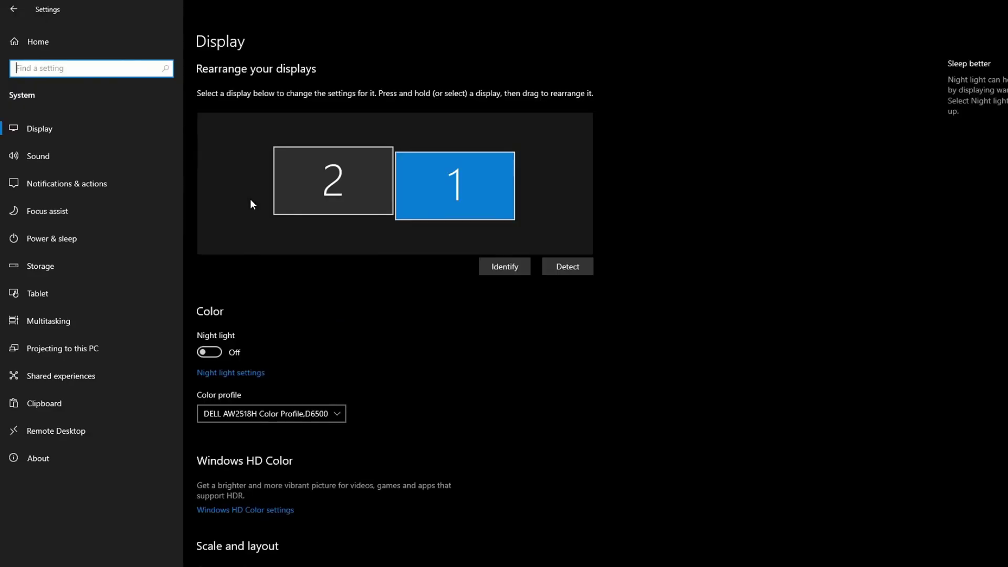
click(83, 187)
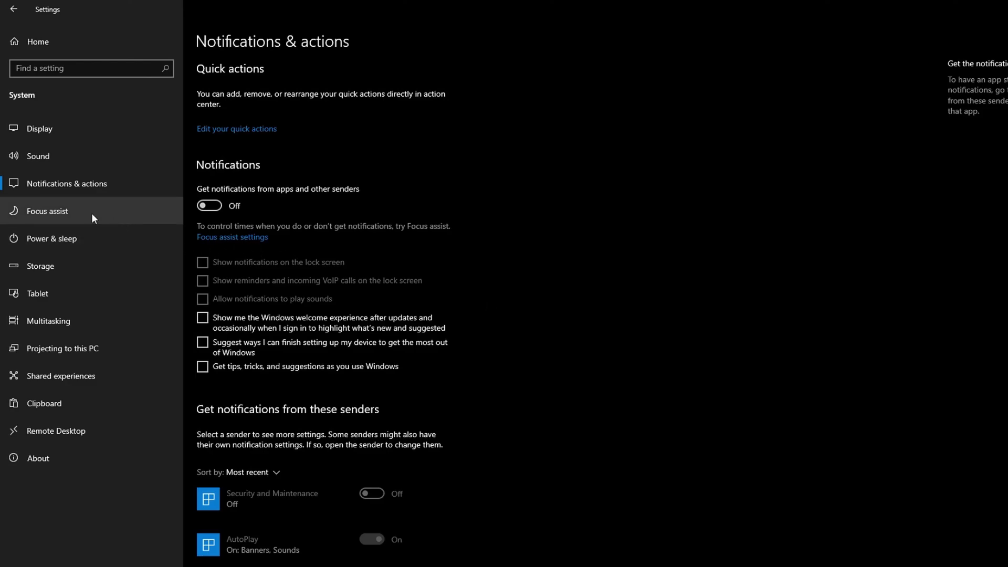
click(122, 210)
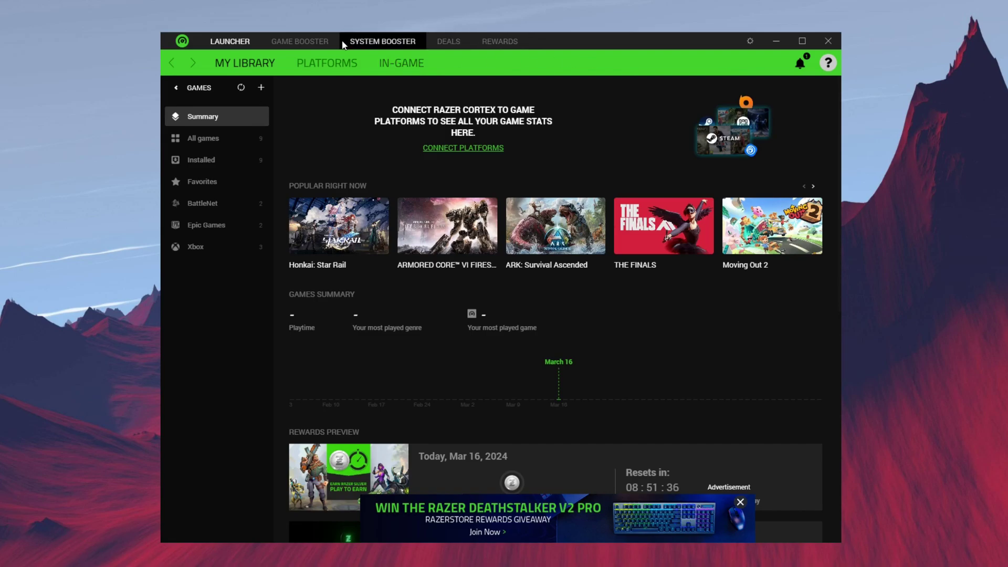
Uncheck Disable Cortana under Game Booster Specials, leaving 23 items to optimize
click(320, 40)
scroll(635, 234, up, 2)
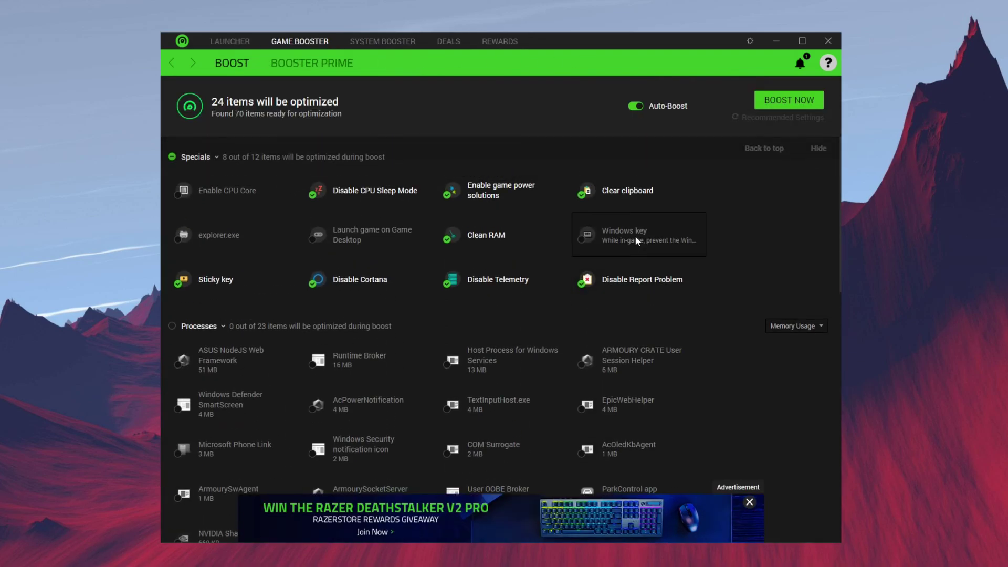
scroll(635, 235, down, 4)
scroll(634, 235, down, 6)
scroll(635, 234, down, 3)
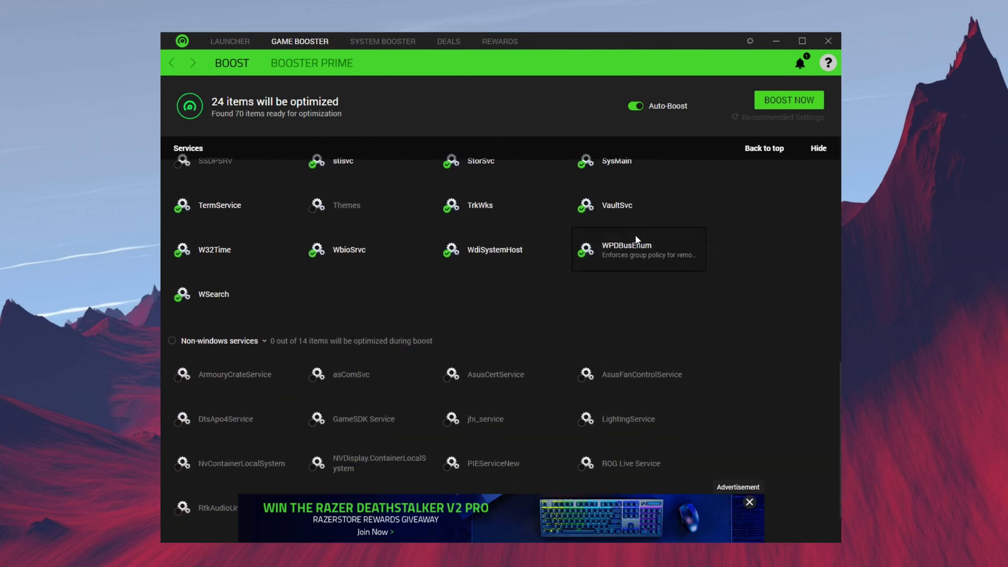
scroll(695, 187, up, 10)
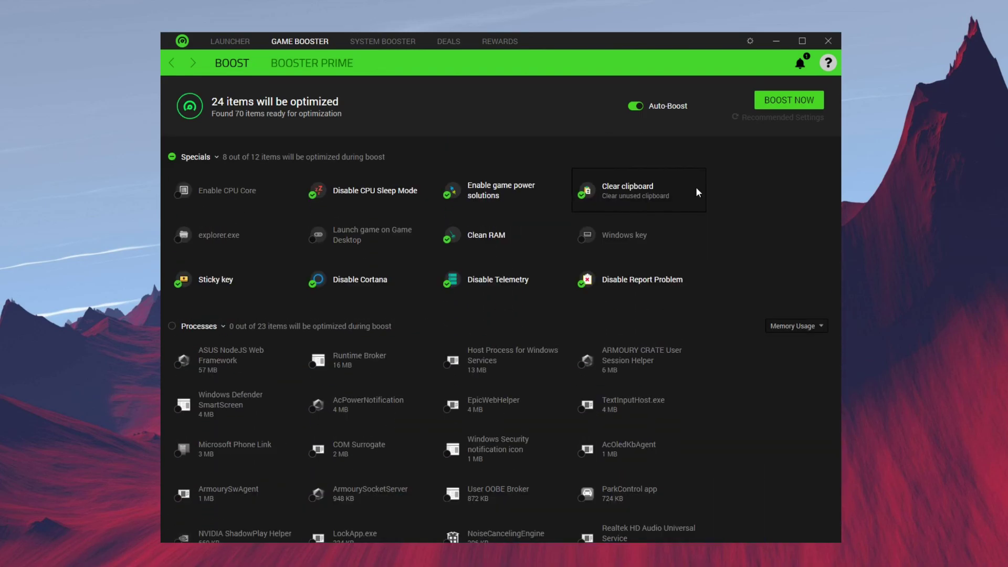
click(308, 284)
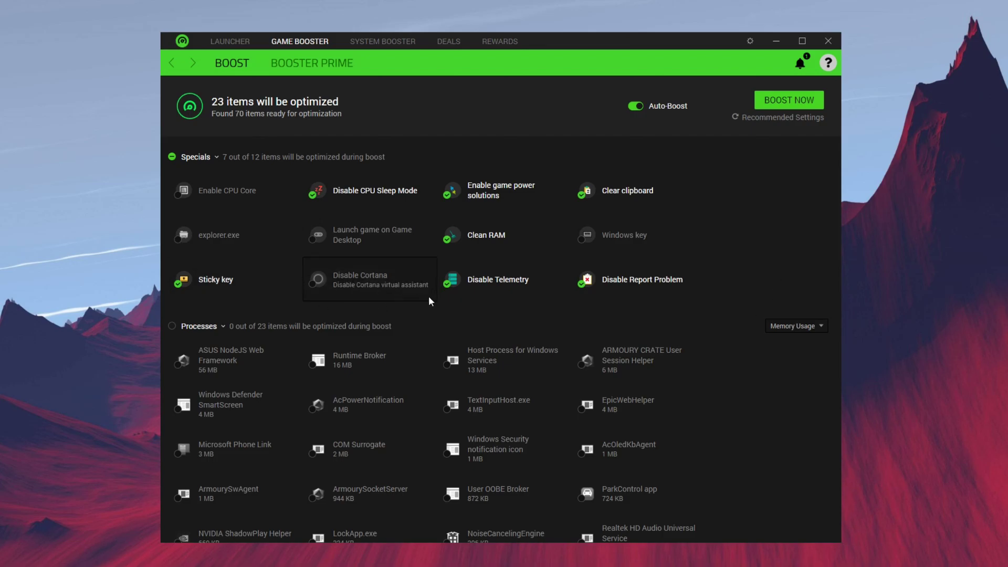
scroll(332, 202, down, 8)
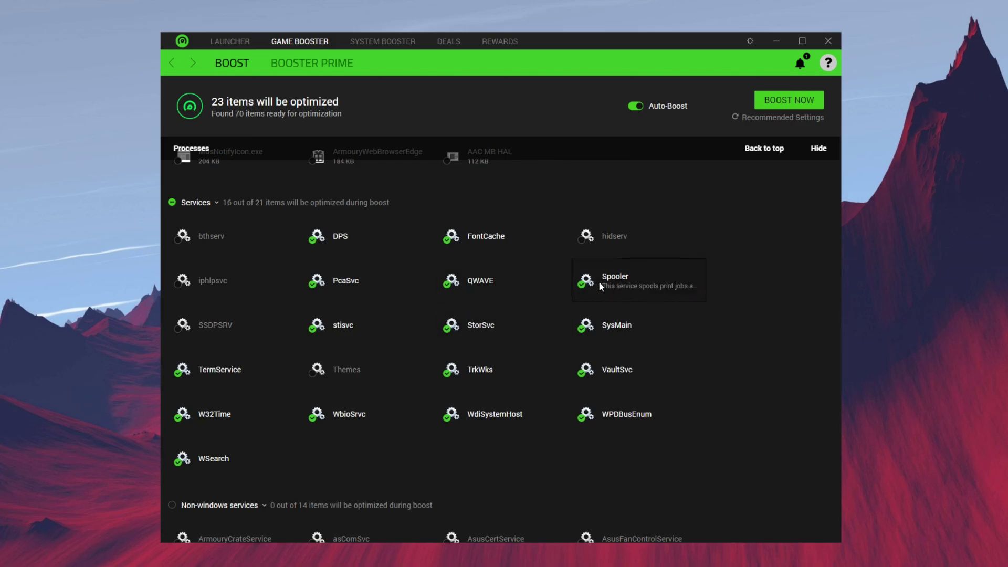
scroll(427, 401, up, 8)
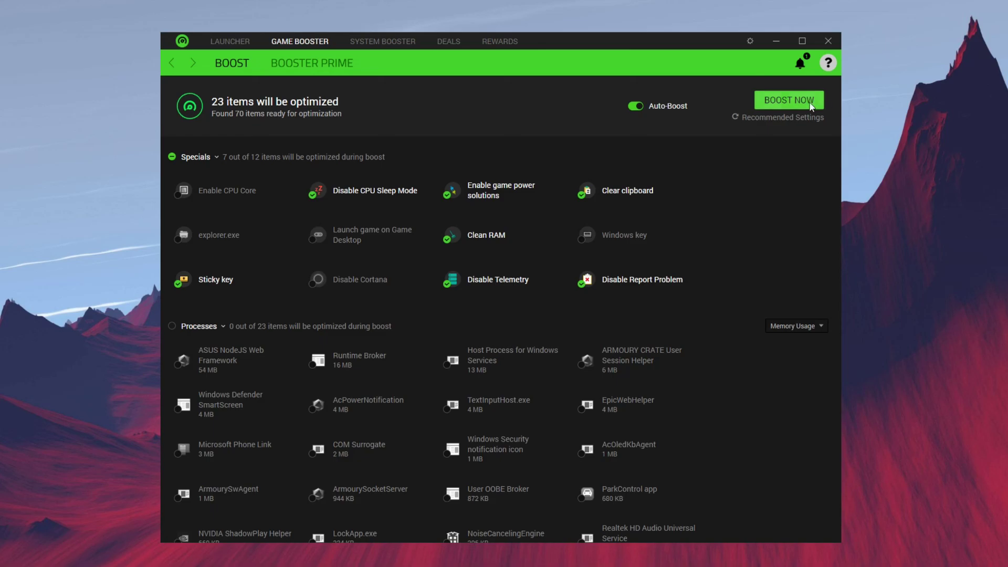
Boost the 23 items, releasing 465 MB, and bring up Booster Prime games
click(796, 107)
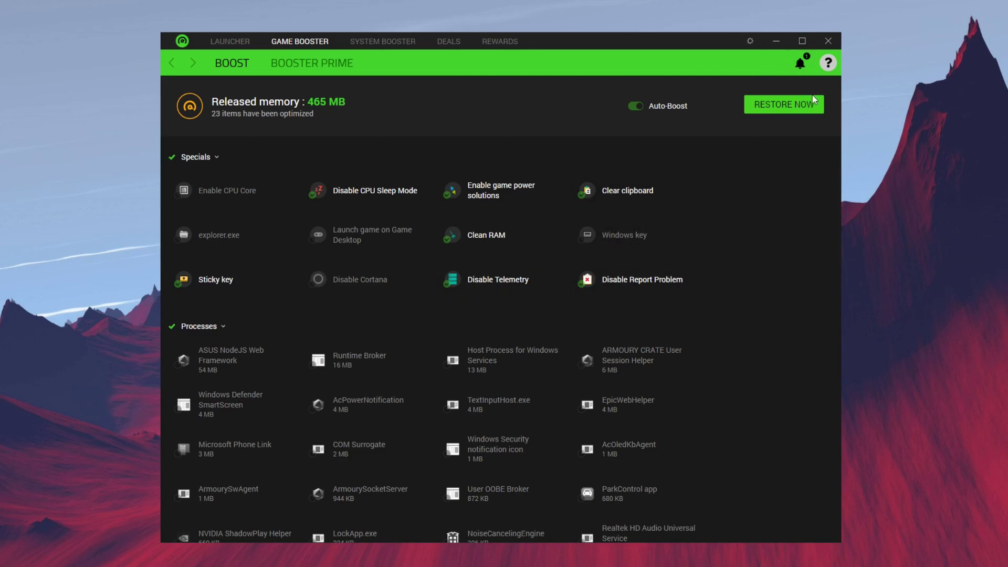
click(338, 63)
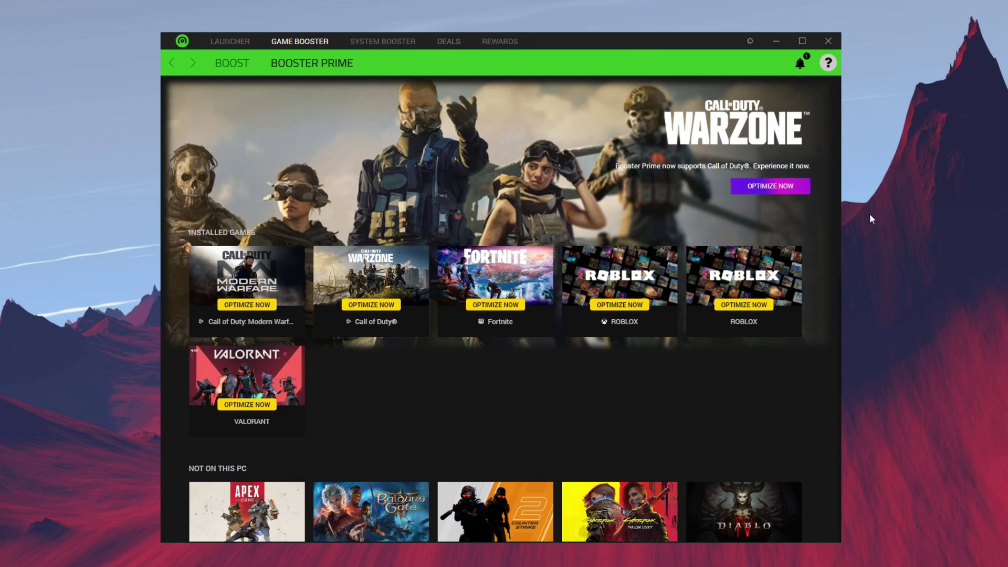
In Fortnite's Optimize Now details, preview Quality, then return the slider to Performance (260 FPS)
click(506, 307)
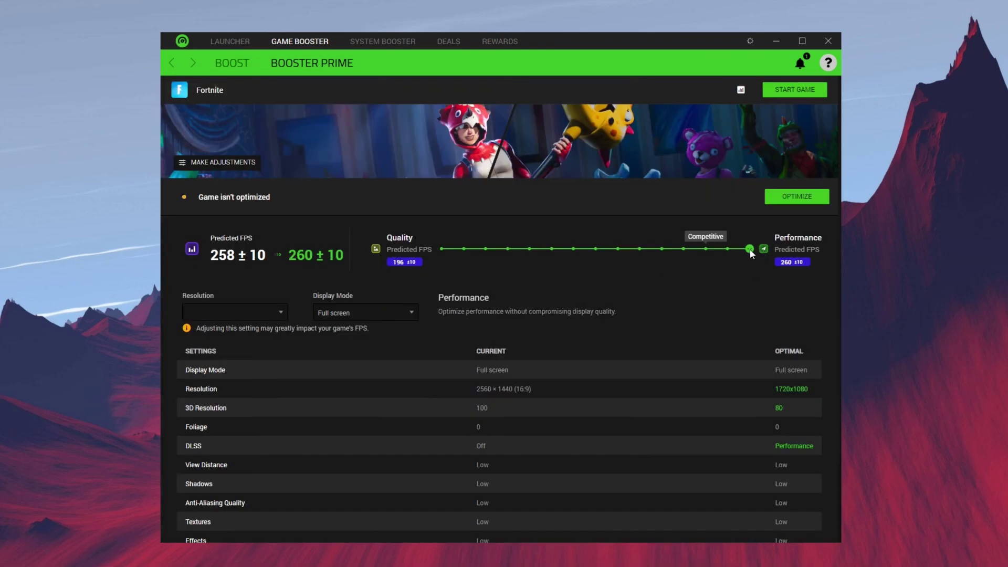
drag(749, 248, 441, 249)
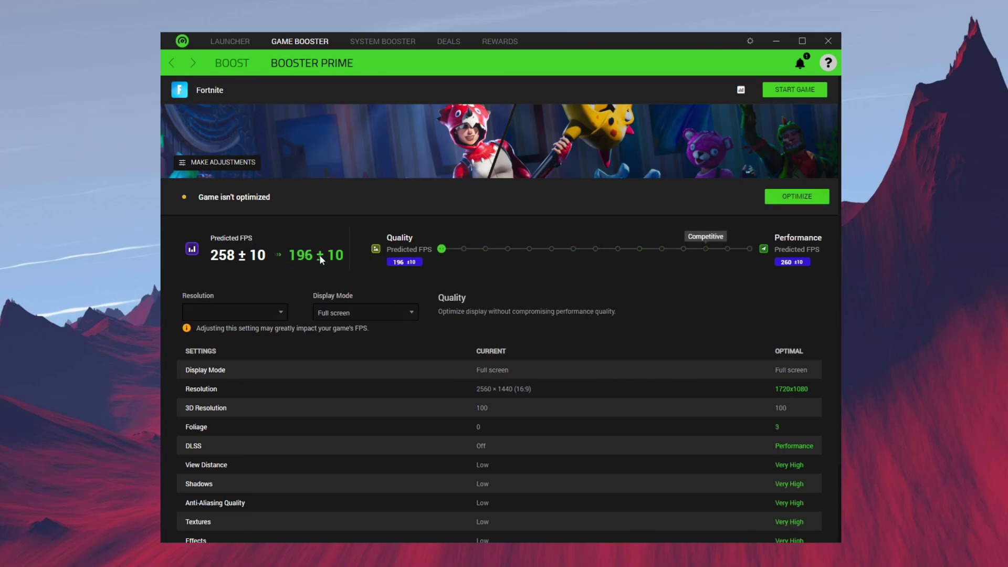
drag(443, 248, 754, 244)
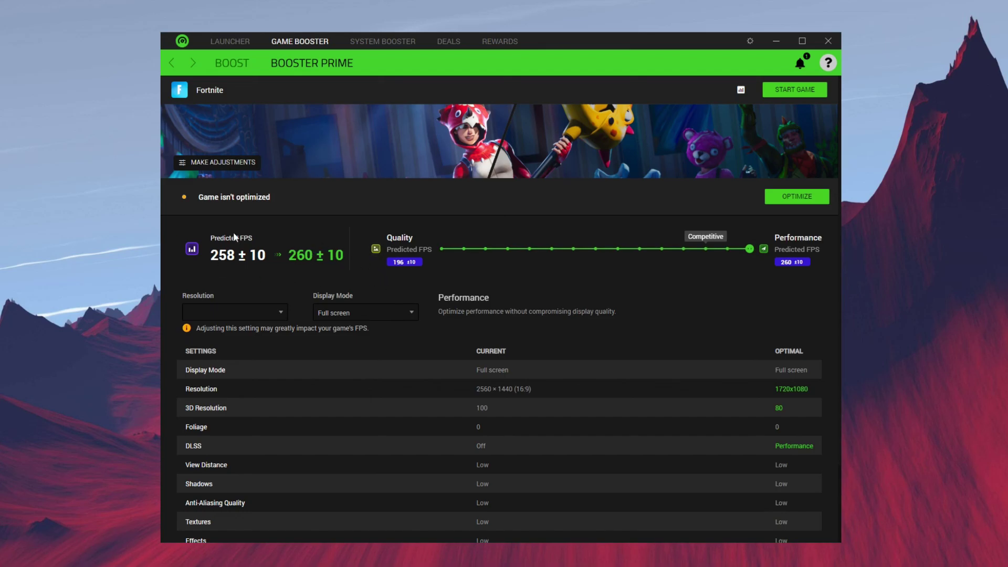
scroll(395, 290, down, 3)
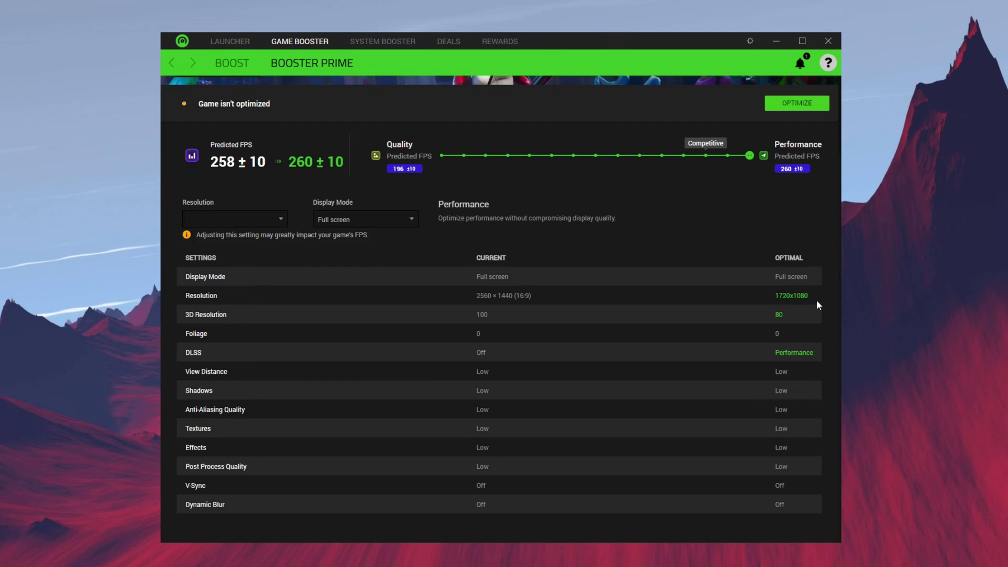
scroll(821, 294, up, 2)
mouse_move(749, 249)
mouse_down()
mouse_move(471, 248)
mouse_move(775, 241)
mouse_up()
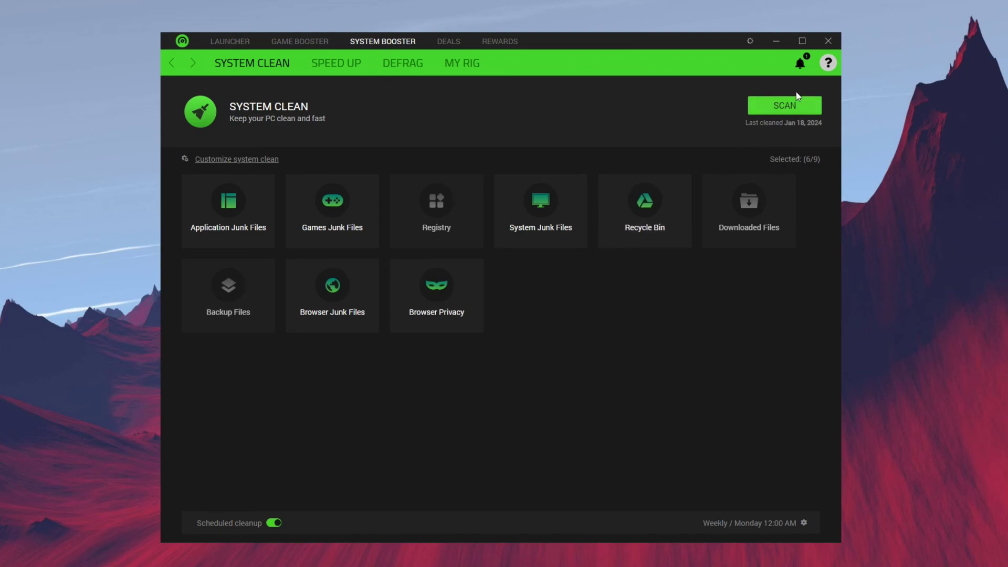
Scan for junk files and clean them, freeing 3.49 GB in System Clean
click(796, 106)
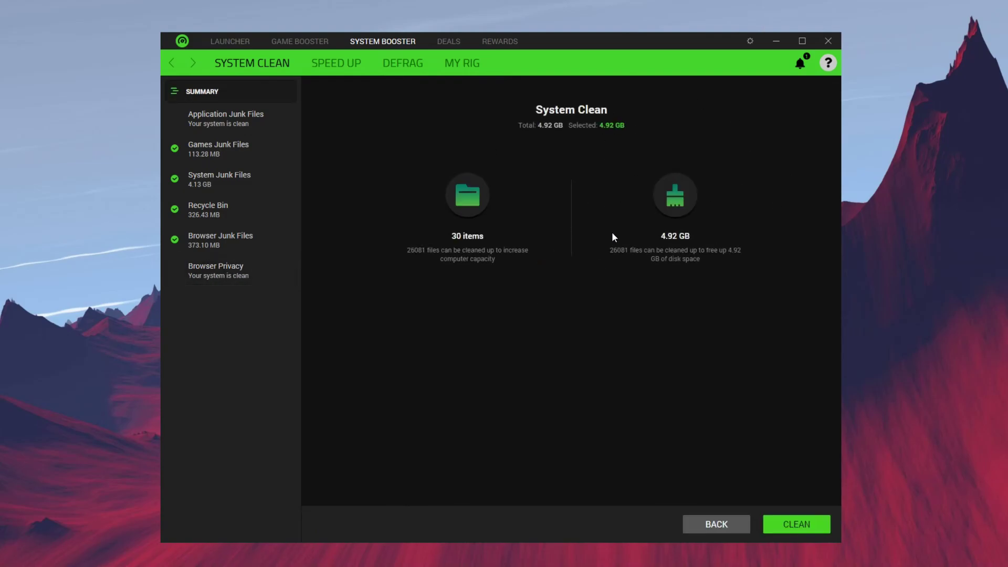
click(797, 524)
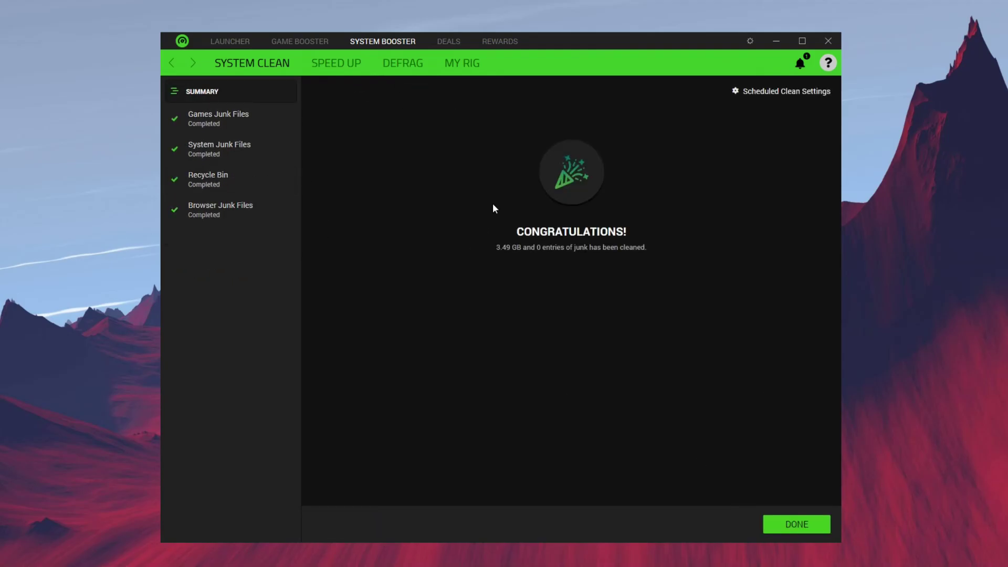
click(341, 64)
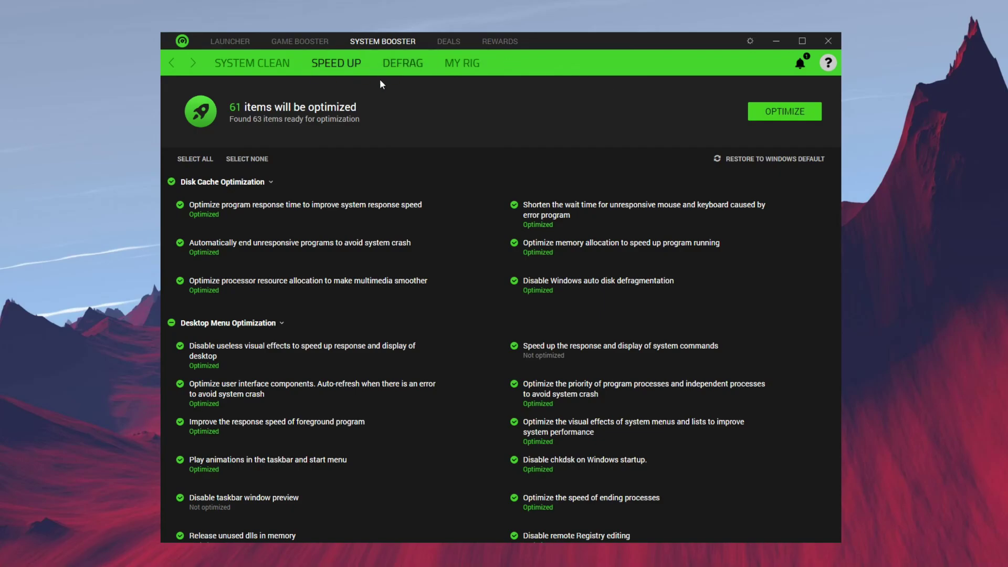
Scroll the Speed Up sections to confirm every item, including Windows services, reads Optimized
scroll(406, 283, down, 5)
scroll(406, 283, down, 5)
scroll(406, 283, down, 5)
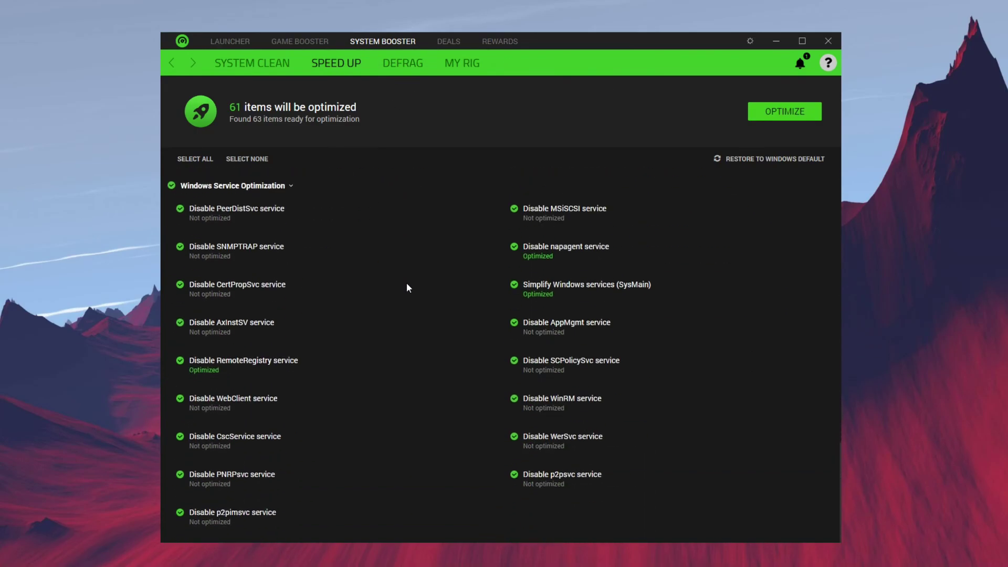
scroll(407, 283, up, 5)
scroll(407, 284, up, 5)
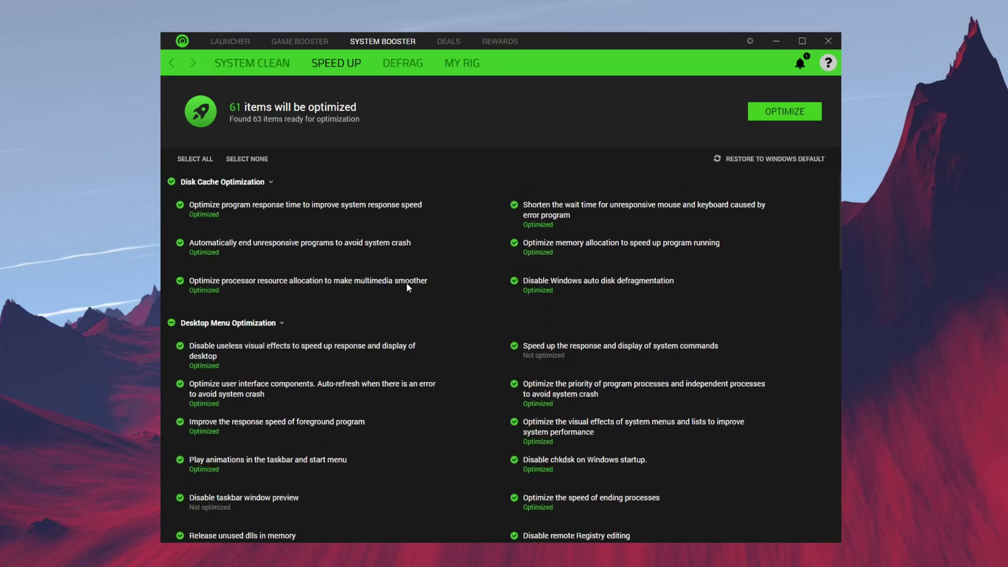
scroll(406, 284, down, 5)
scroll(426, 277, down, 3)
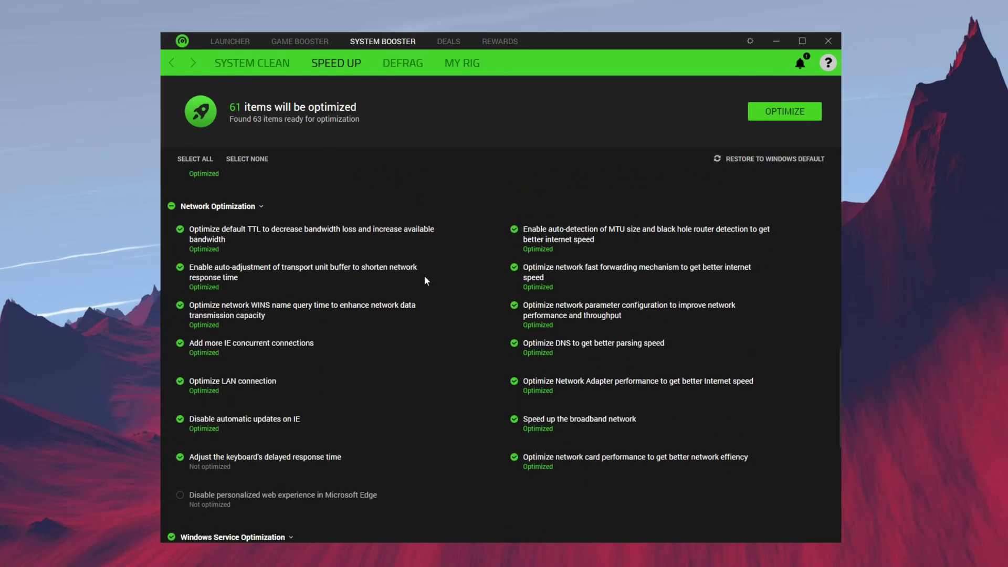
scroll(550, 343, up, 5)
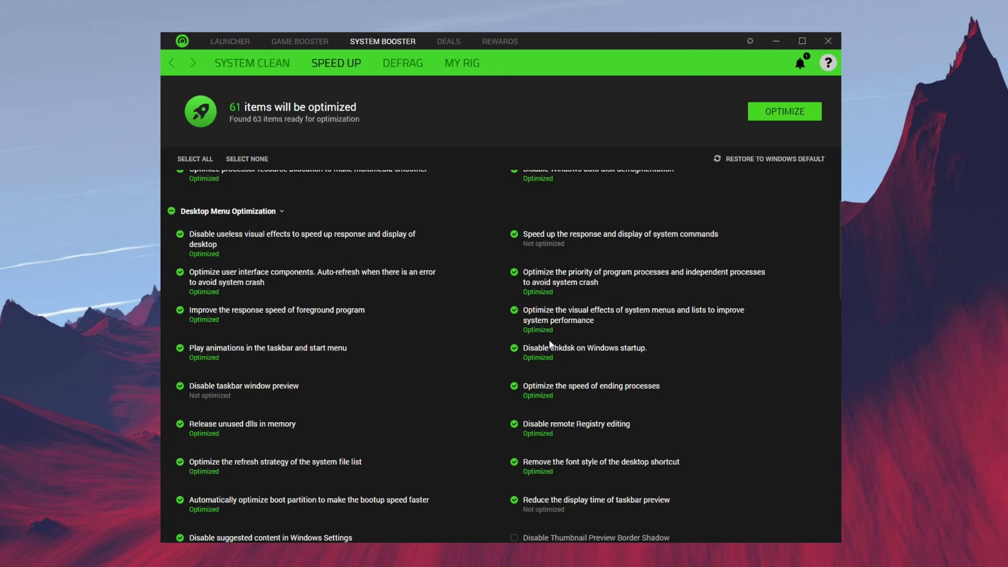
scroll(550, 344, up, 2)
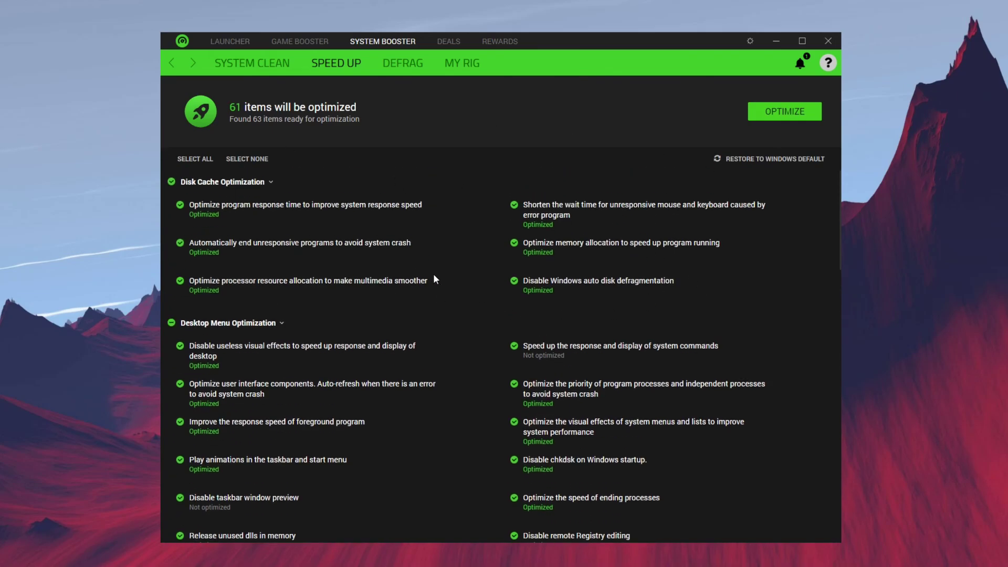
scroll(367, 294, down, 10)
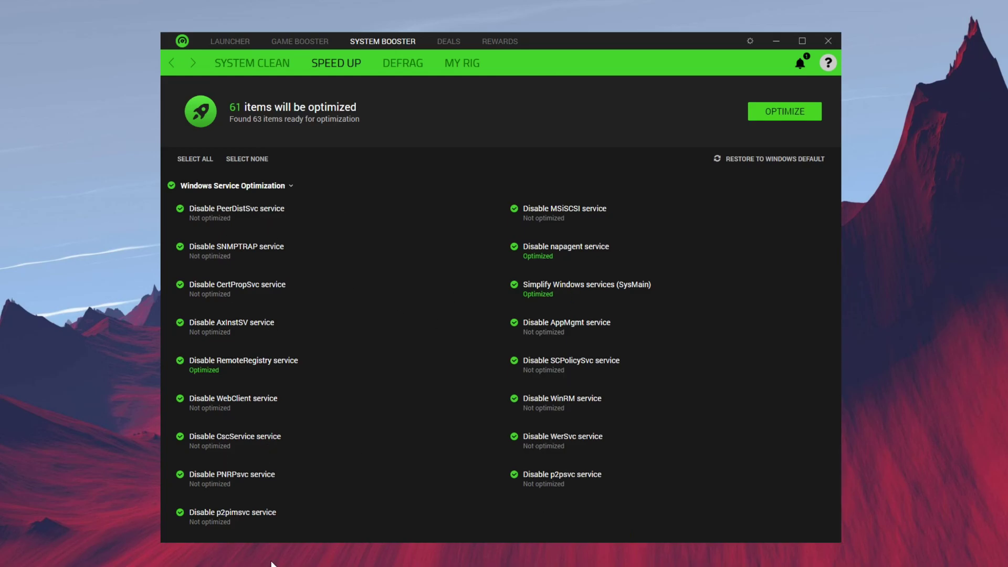
scroll(279, 459, up, 3)
scroll(514, 385, up, 5)
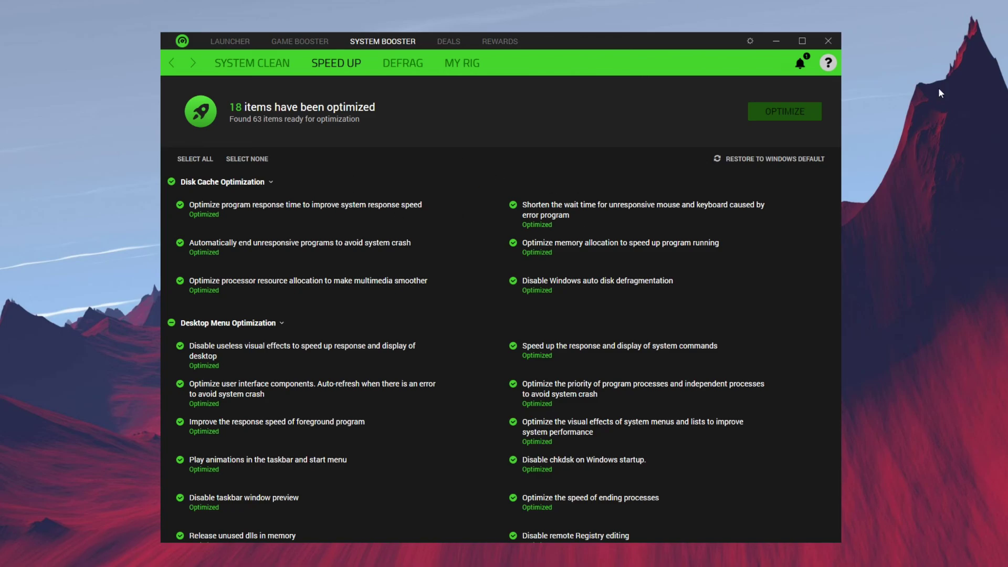
scroll(553, 252, down, 5)
scroll(554, 254, down, 10)
scroll(552, 248, down, 3)
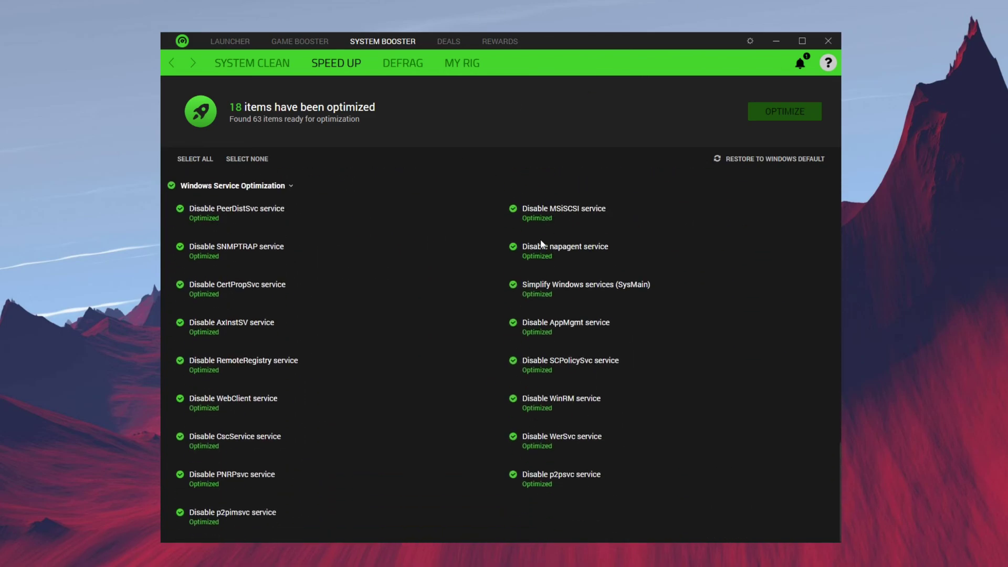
scroll(544, 242, up, 10)
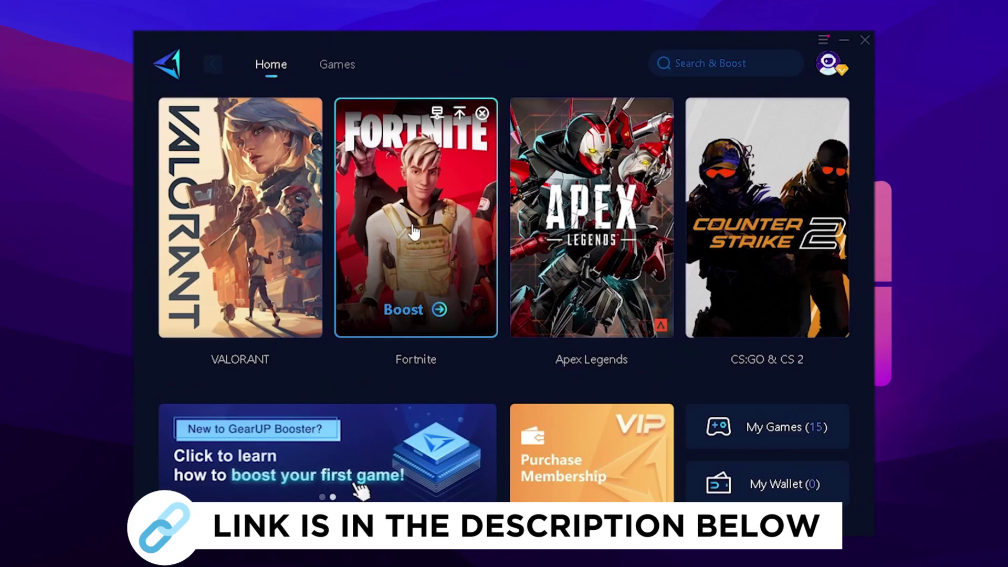
Boost Fortnite from its GearUP Home card, reaching about 12 ms ping and 0% loss
click(407, 310)
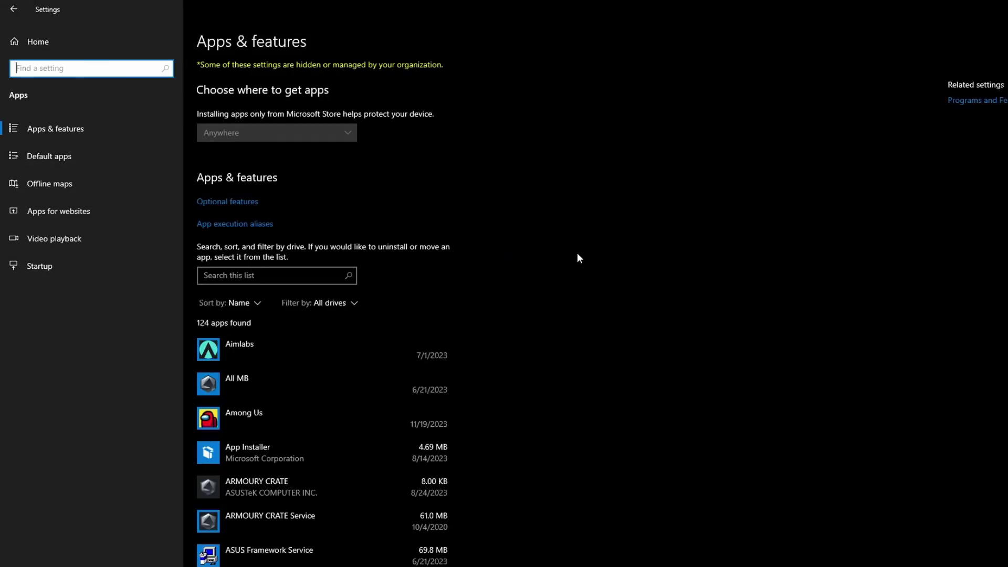
Review the Startup apps list, where nearly all are off and only a few like G HUB are on
scroll(342, 334, down, 1)
scroll(300, 355, down, 2)
scroll(310, 415, down, 1)
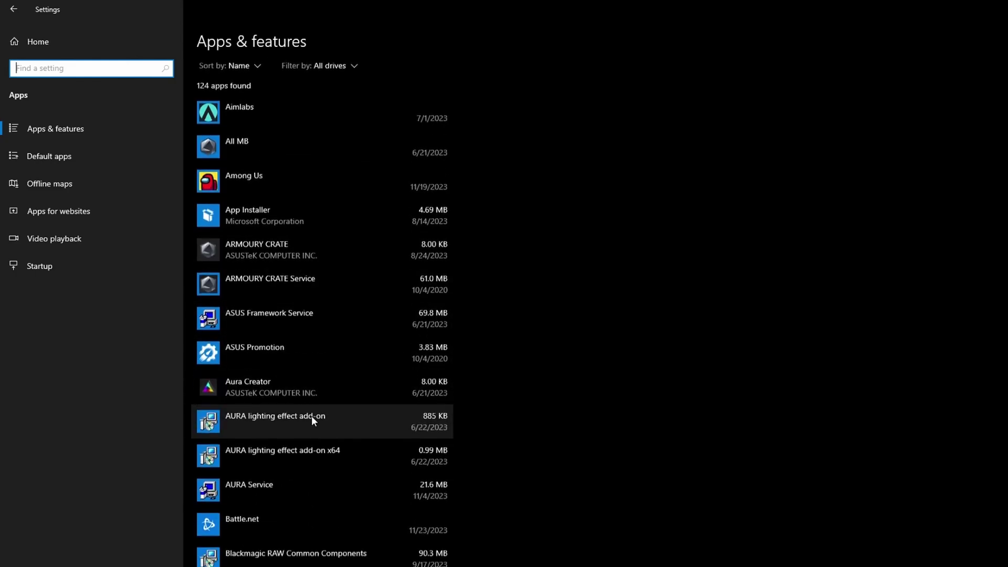
scroll(283, 422, down, 4)
scroll(257, 314, up, 2)
click(80, 277)
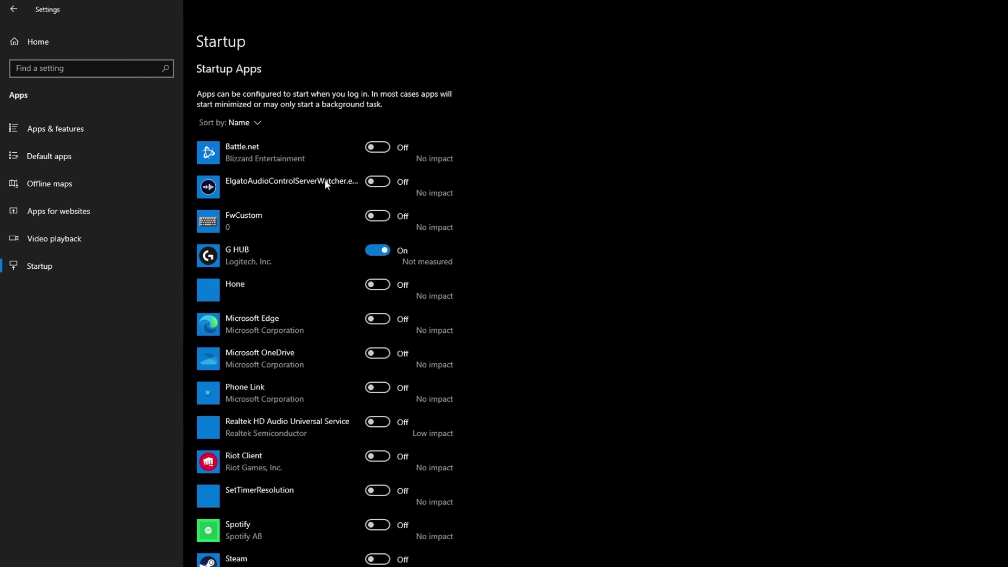
scroll(327, 216, down, 1)
scroll(320, 219, down, 2)
scroll(305, 246, down, 1)
scroll(291, 273, up, 2)
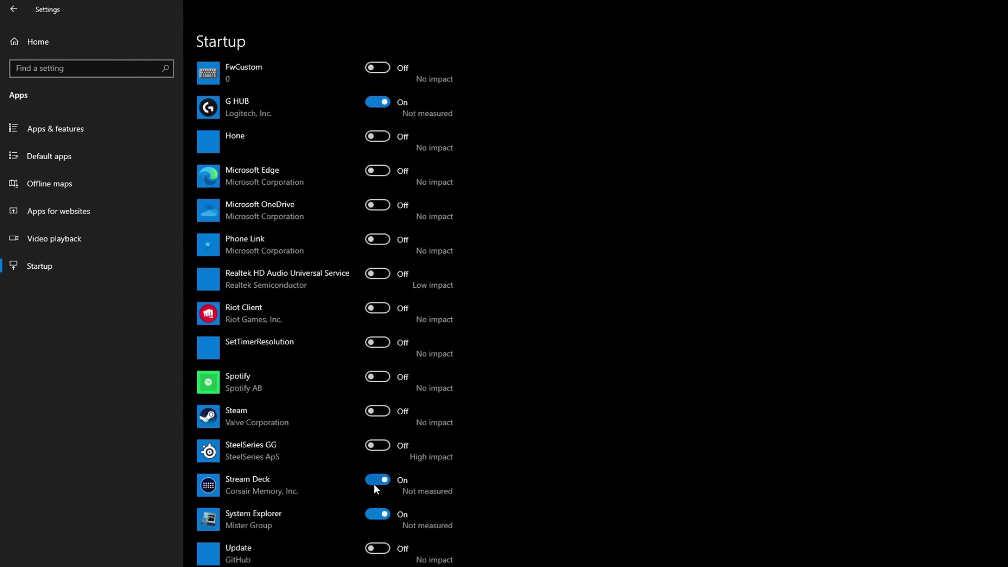
scroll(295, 209, up, 2)
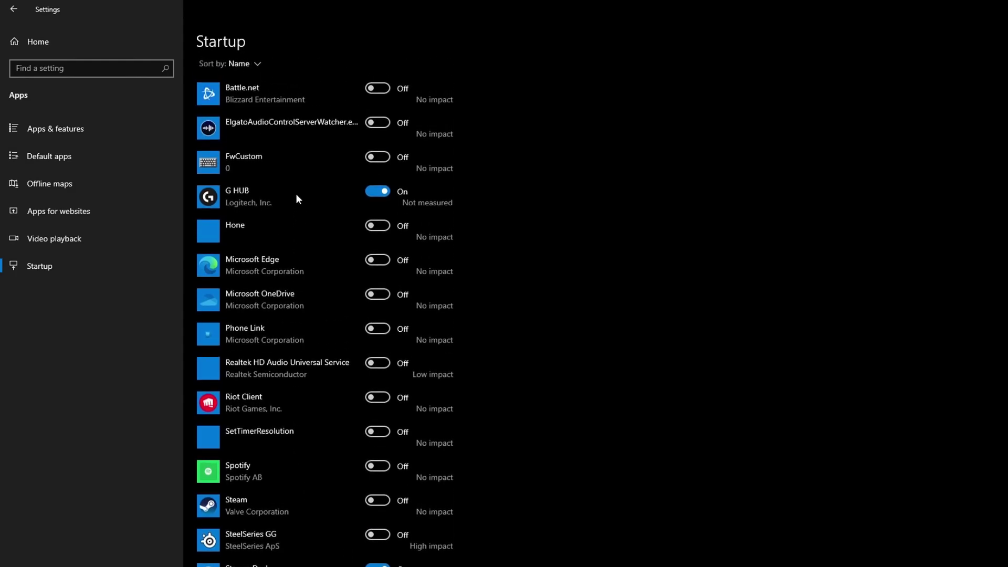
scroll(298, 205, up, 1)
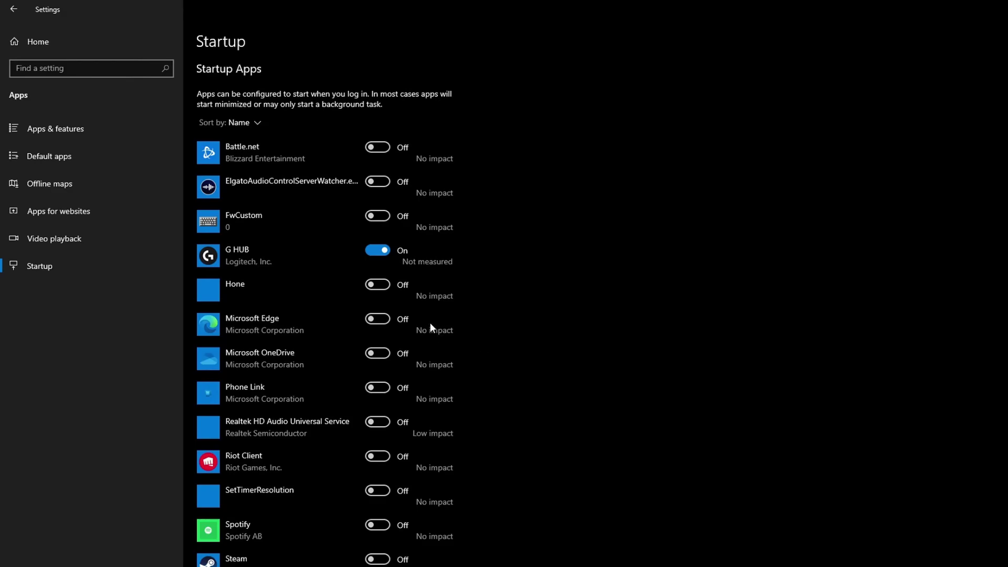
Check that Xbox Game Bar, background and audio capture, and Game Mode are switched off
click(13, 9)
click(728, 268)
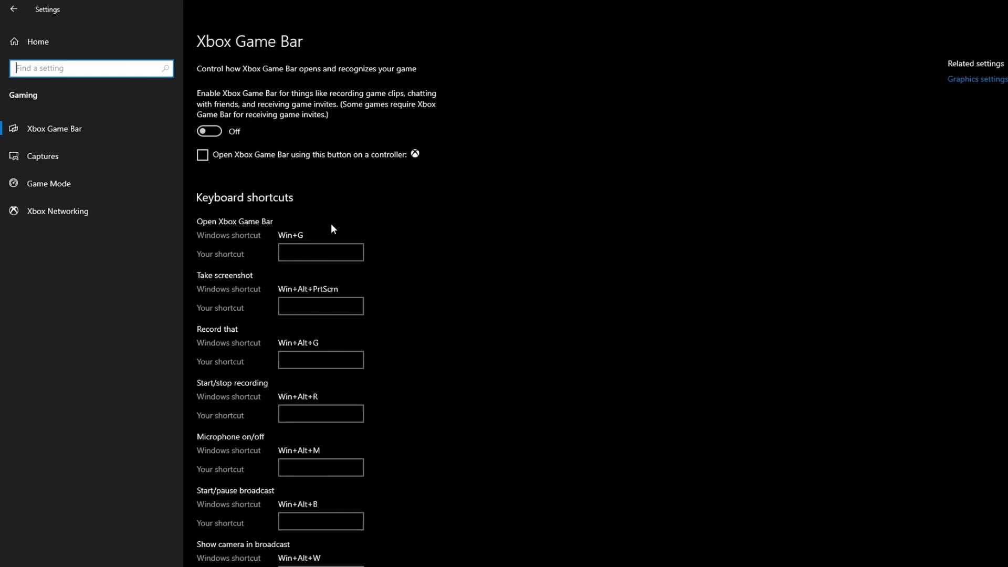
click(121, 159)
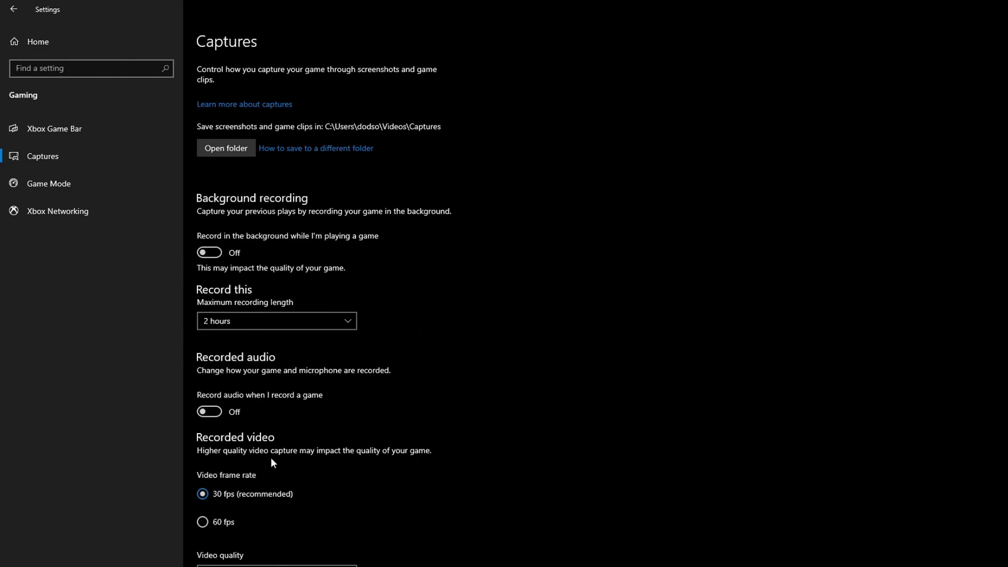
click(92, 185)
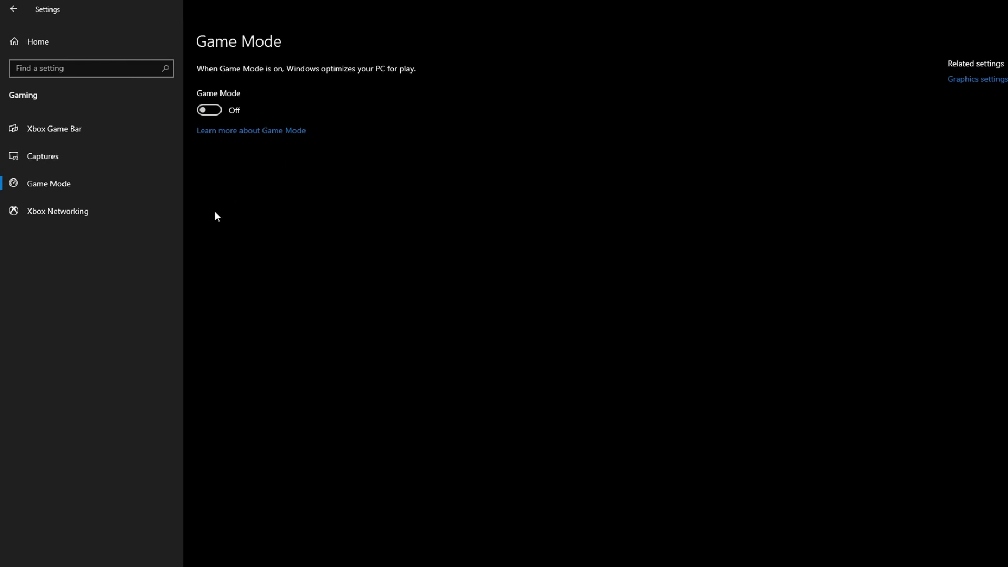
Remove the existing Fortnite entry from the Graphics preference list and browse to Fortnite's Win64 folder
click(989, 79)
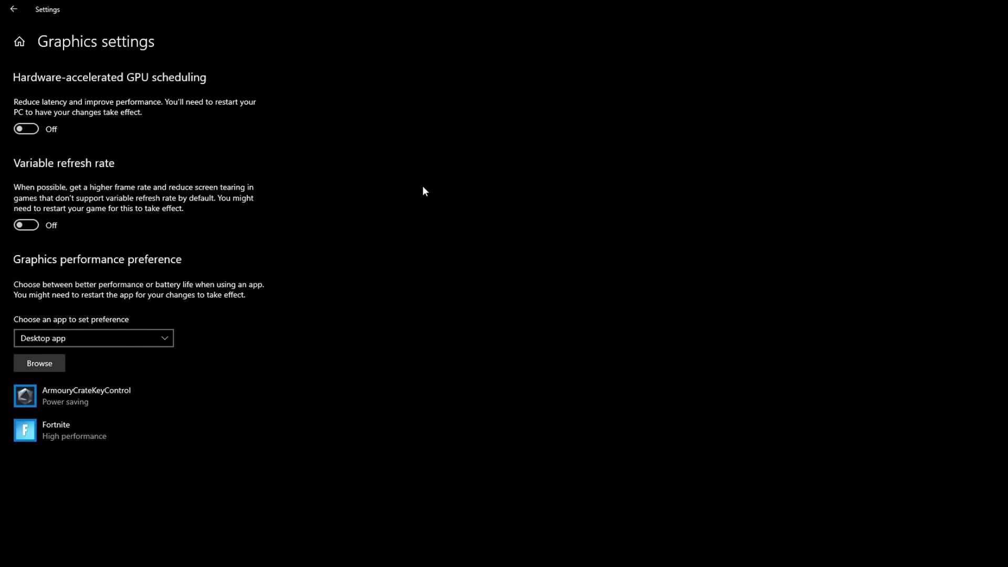
click(108, 430)
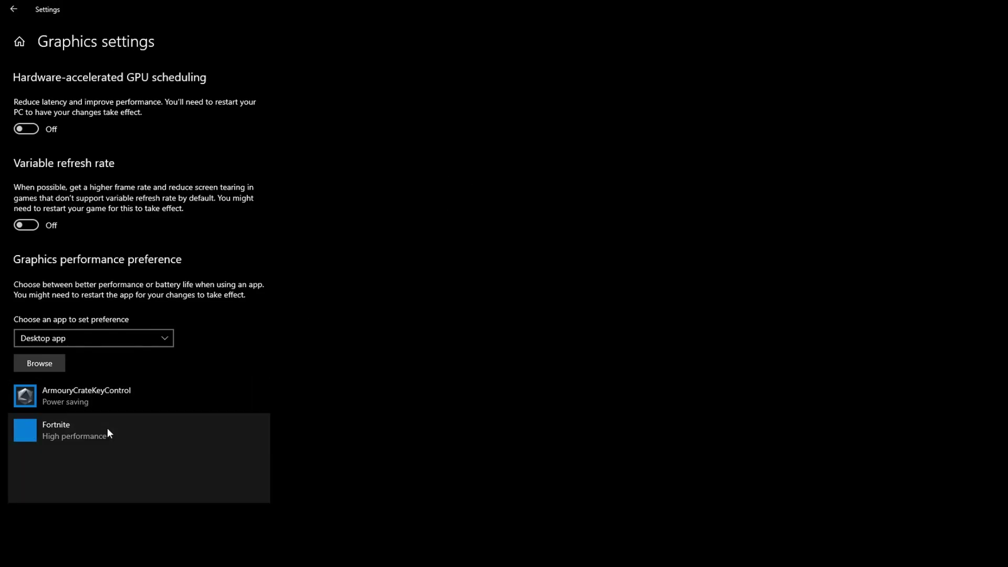
click(236, 493)
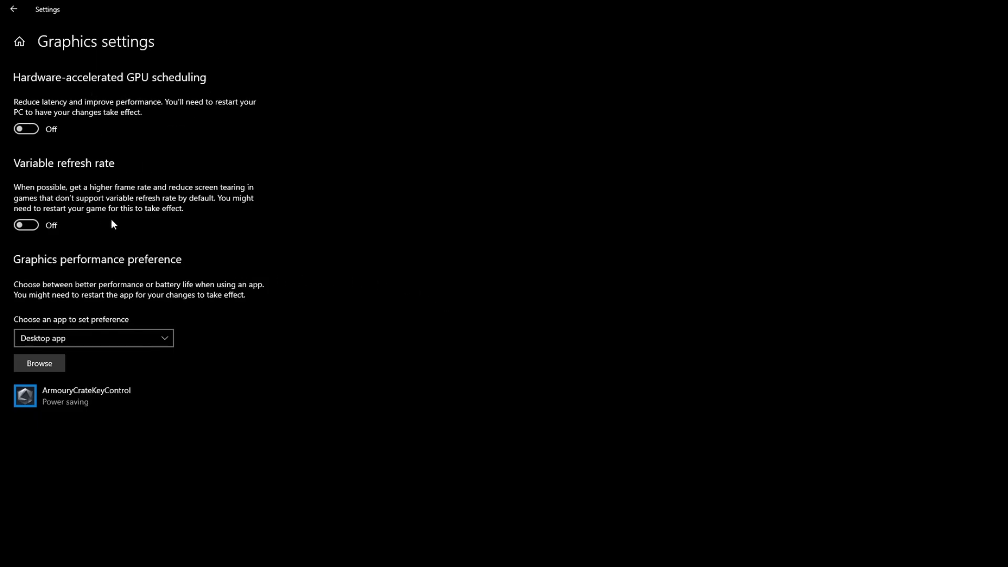
click(39, 364)
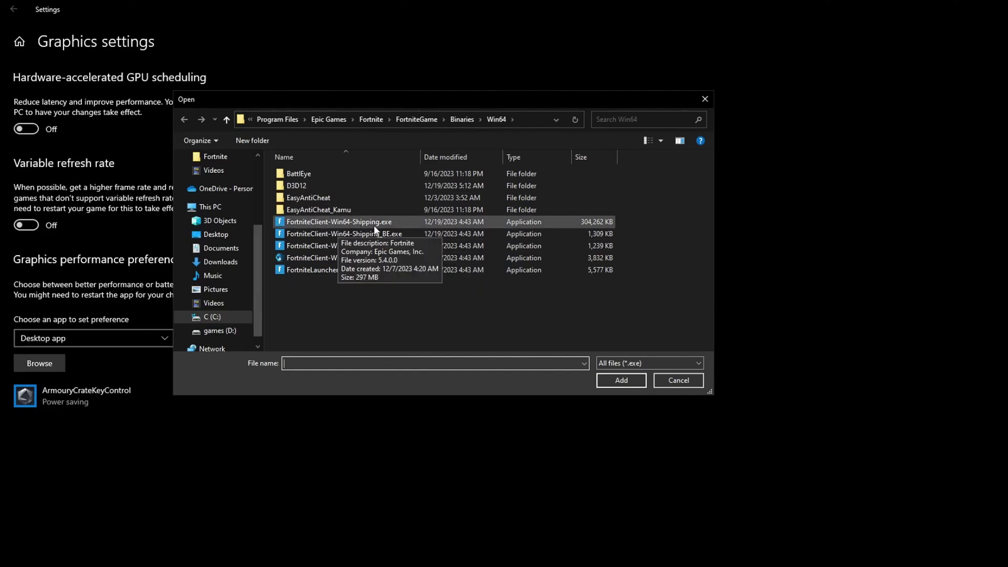
Add FortniteClient-Win64-Shipping.exe to the graphics list and save it as High performance
right_click(398, 221)
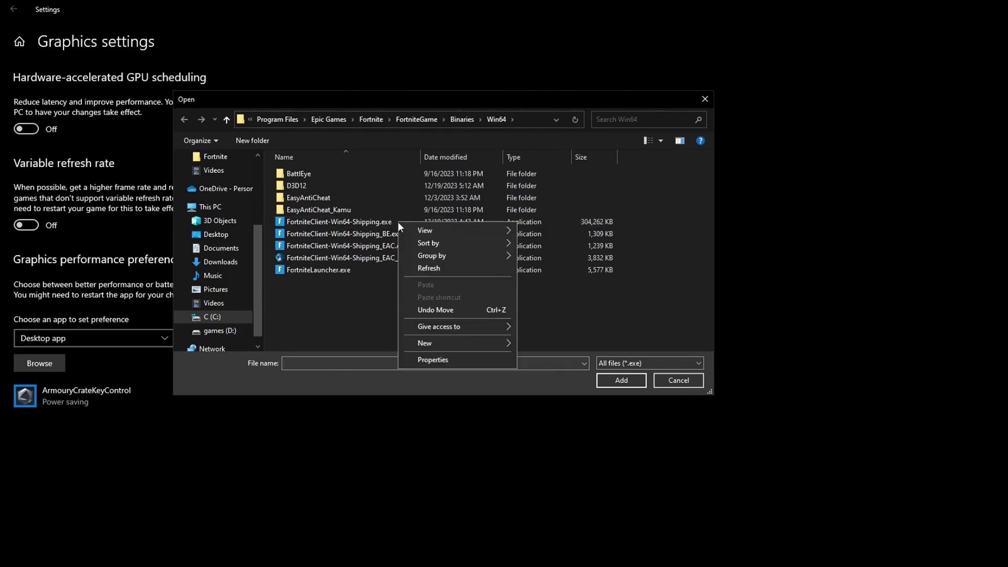
click(400, 222)
click(612, 381)
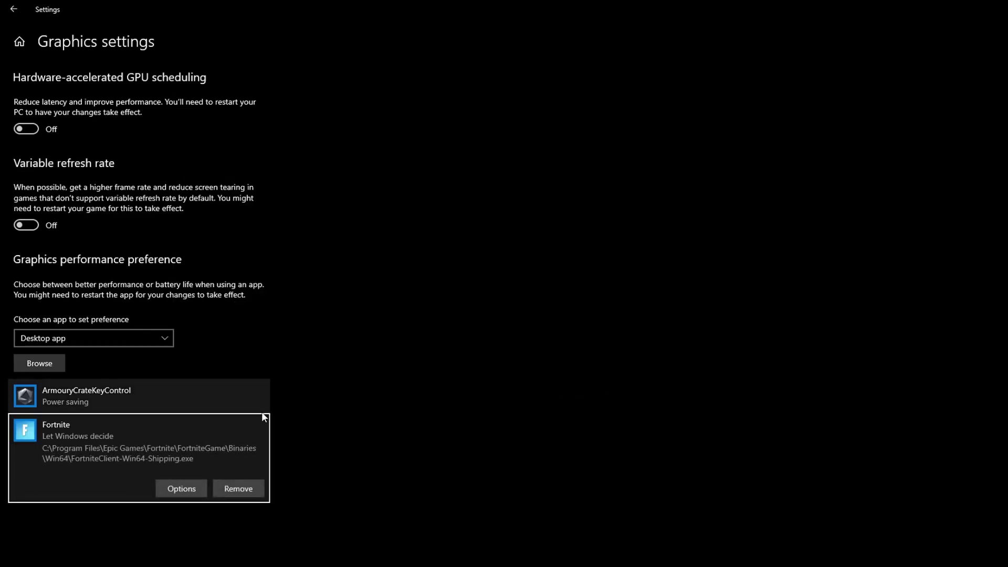
click(173, 490)
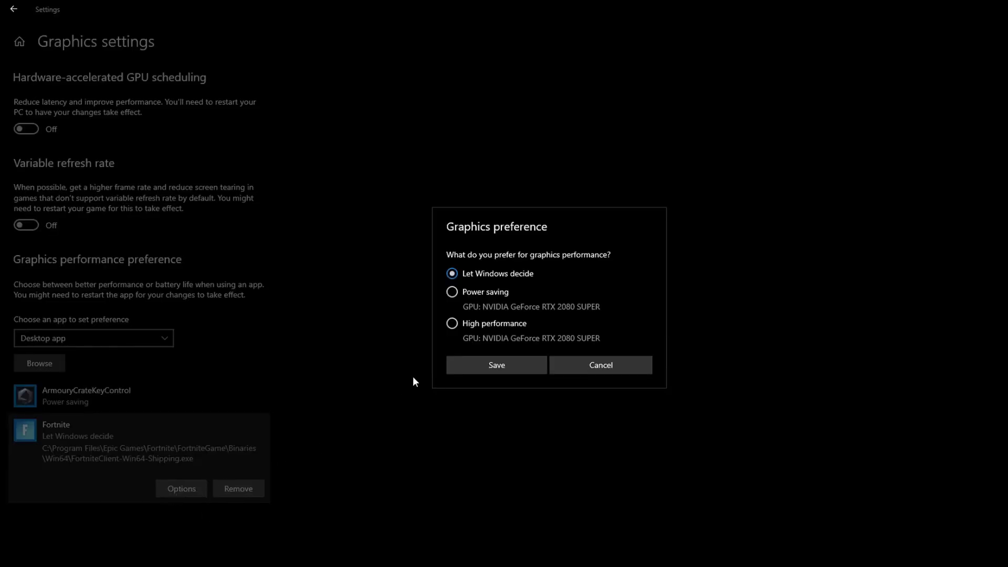
click(482, 327)
click(488, 365)
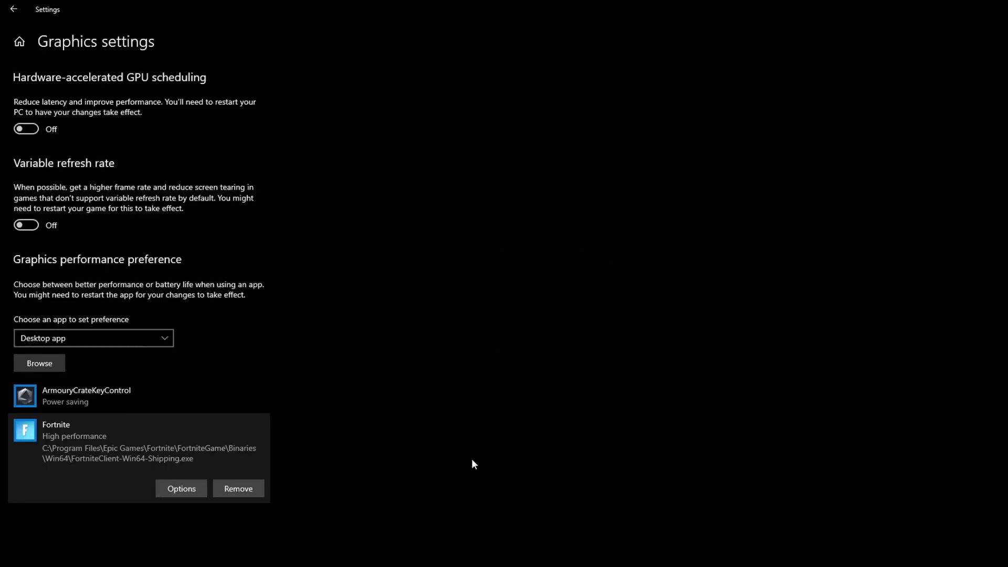